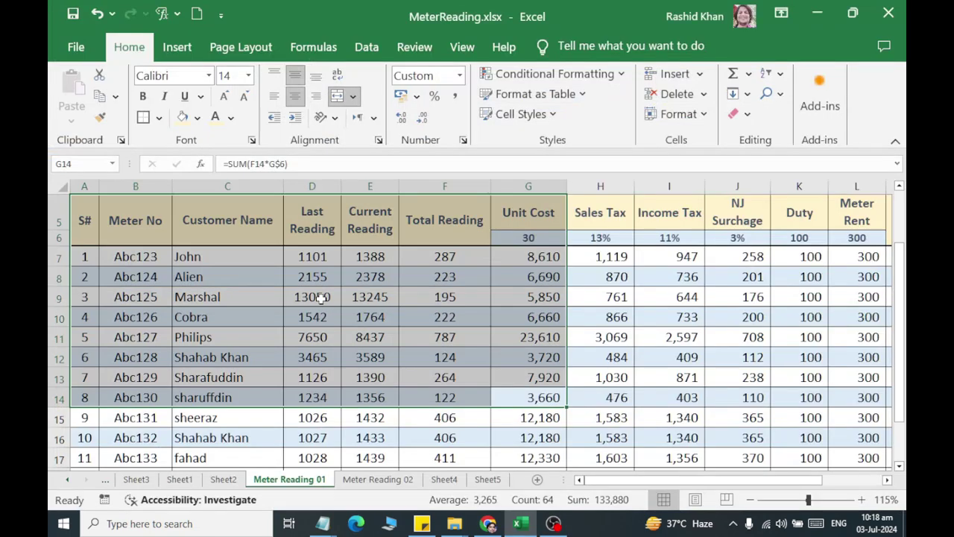
{"action": "left_click_drag", "start_coordinate": [311, 277], "coordinate": [46, 82]}
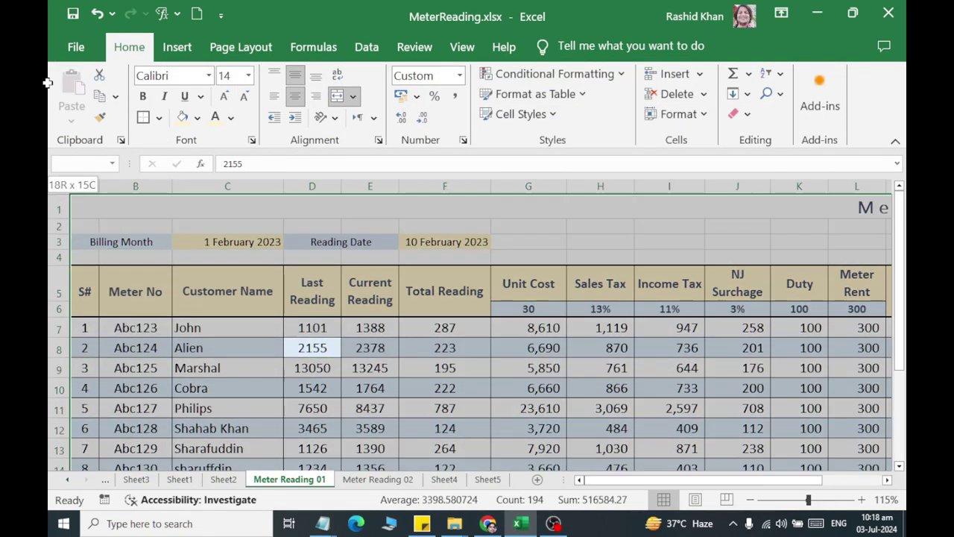
{"action": "left_click", "coordinate": [224, 328]}
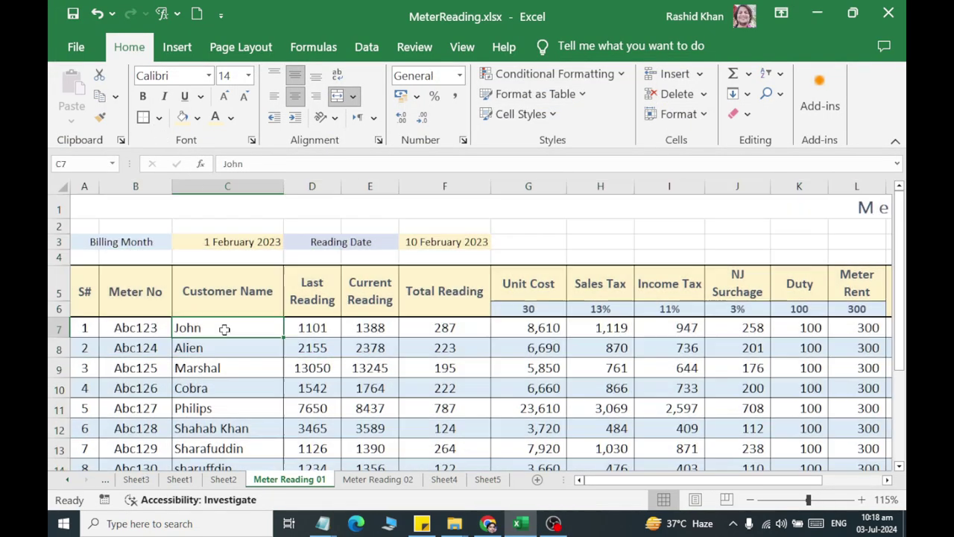
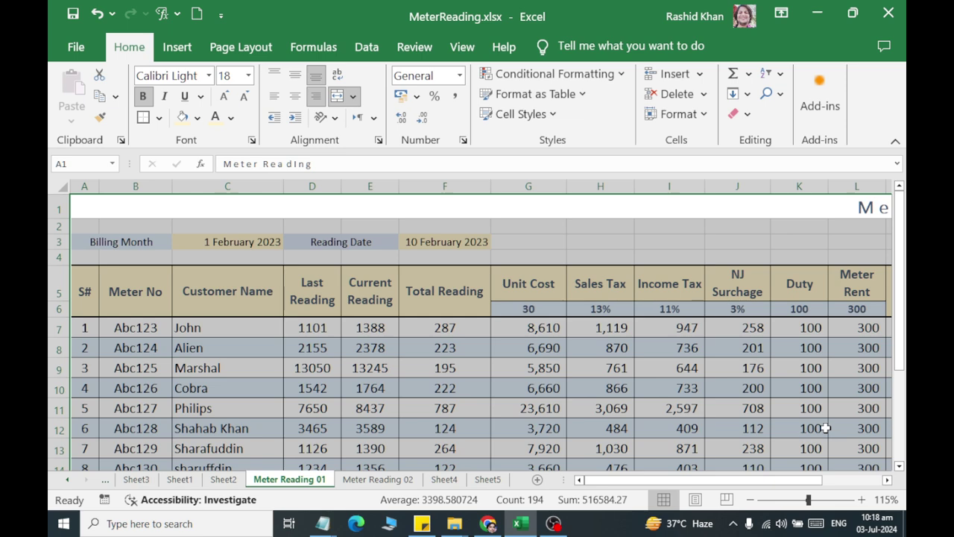
Switch Meter Reading 01 to Page Layout view and scroll to see Net Bill on page two
{"action": "left_click", "coordinate": [694, 499]}
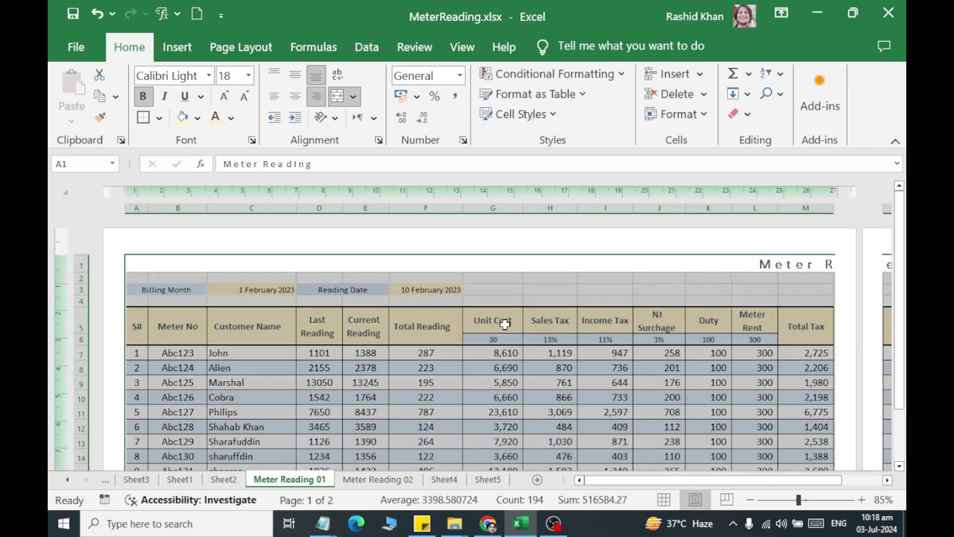
{"action": "scroll", "coordinate": [504, 323], "scroll_direction": "down", "scroll_amount": 3, "text": "ctrl"}
{"action": "scroll", "coordinate": [504, 325], "scroll_direction": "down", "scroll_amount": 1, "text": "ctrl"}
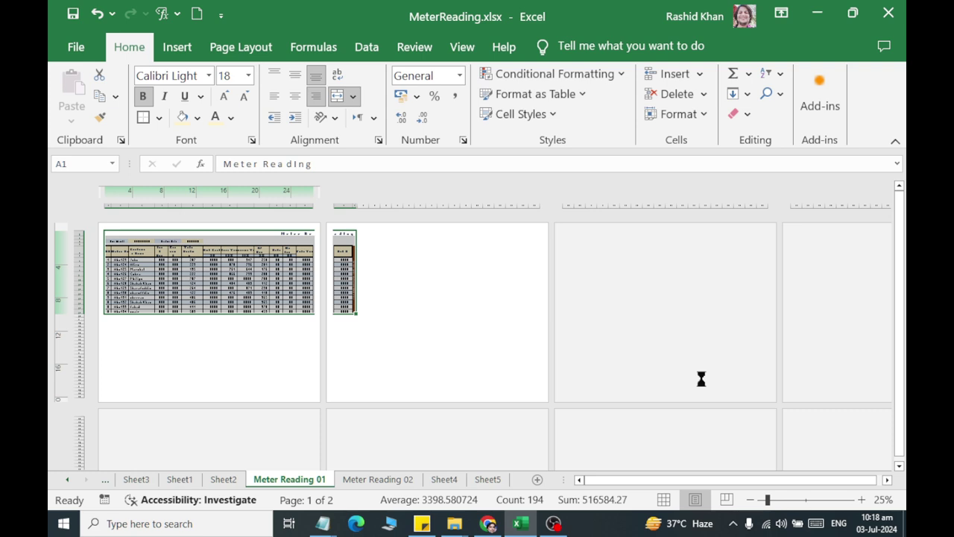
{"action": "scroll", "coordinate": [700, 378], "scroll_direction": "down", "scroll_amount": 1, "text": "ctrl"}
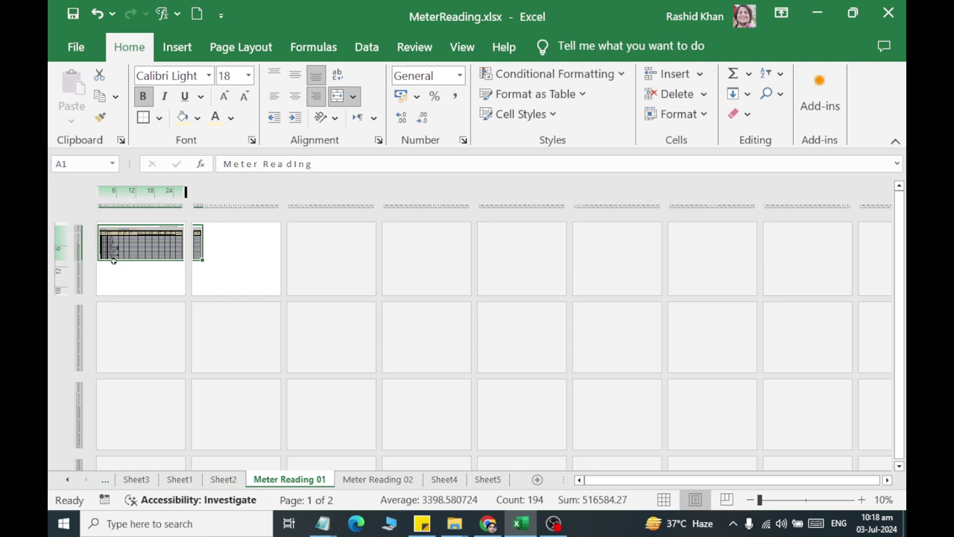
{"action": "scroll", "coordinate": [114, 257], "scroll_direction": "up", "scroll_amount": 3}
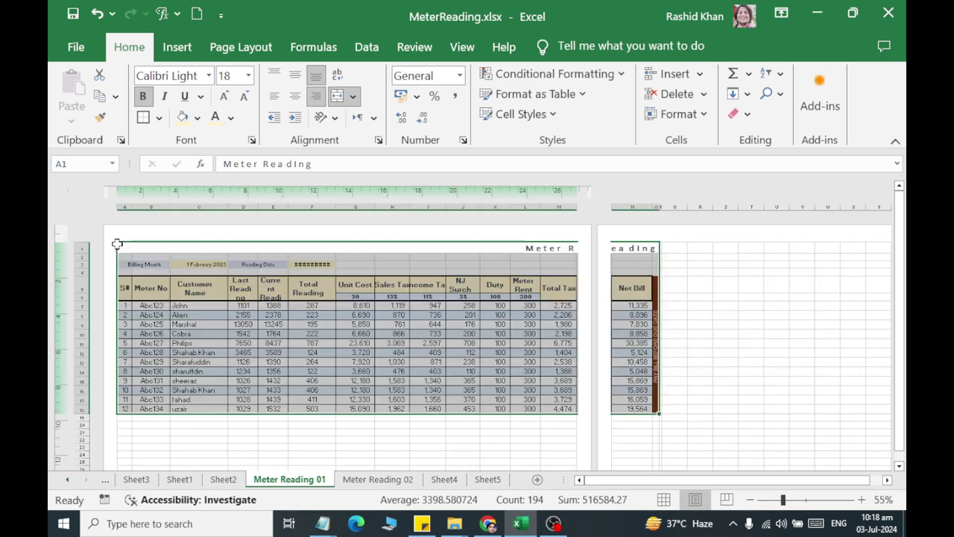
Try Letter paper, then set the paper size to Legal so the table fits one page
{"action": "left_click", "coordinate": [237, 47]}
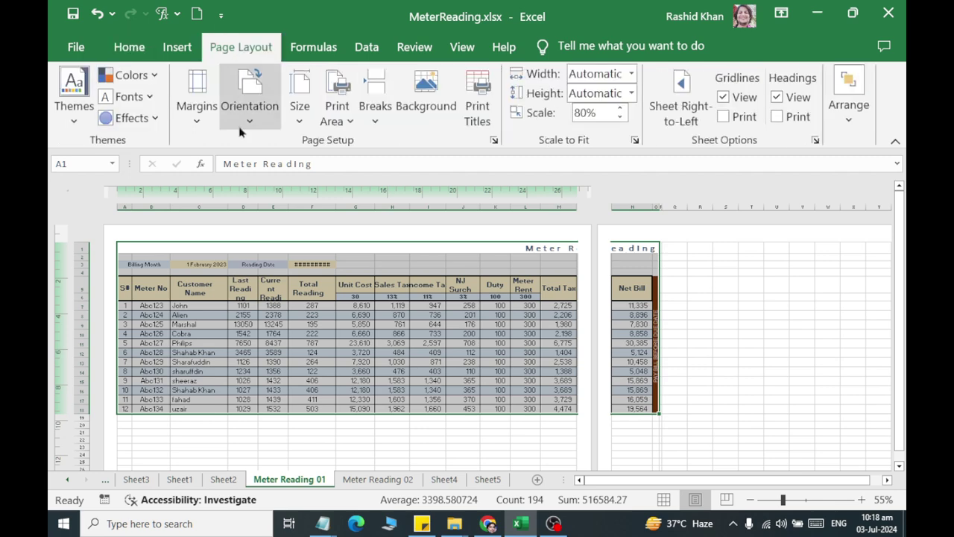
{"action": "left_click", "coordinate": [297, 124]}
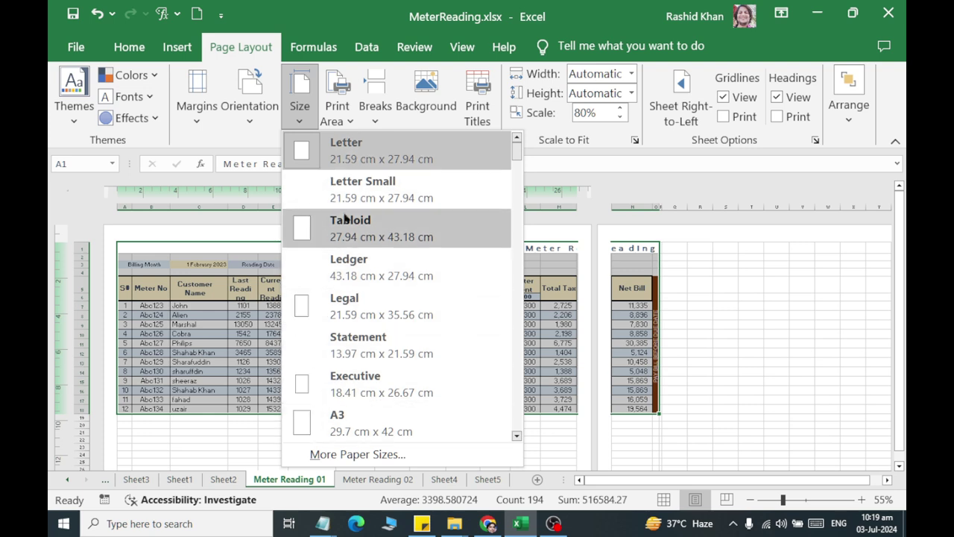
{"action": "left_click", "coordinate": [342, 164]}
{"action": "left_click", "coordinate": [299, 111]}
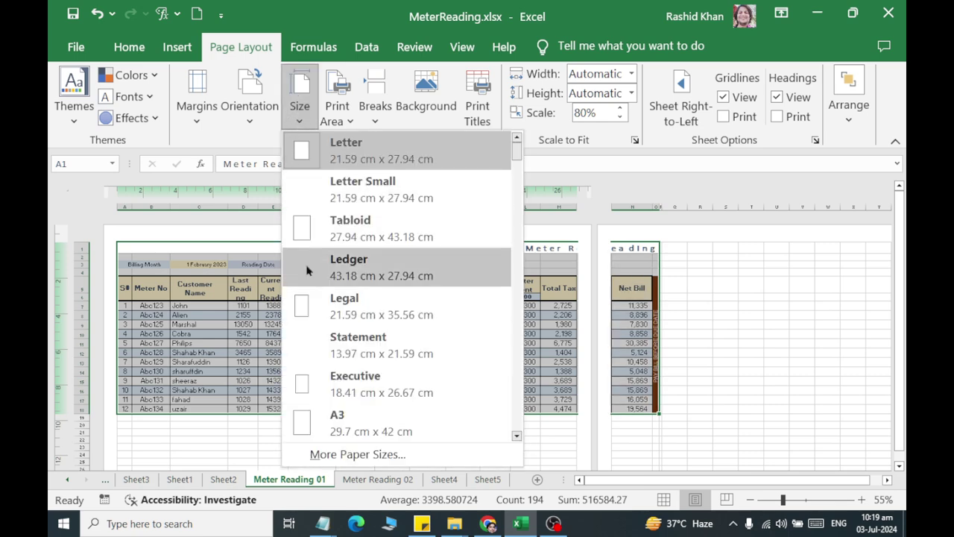
{"action": "left_click", "coordinate": [329, 312]}
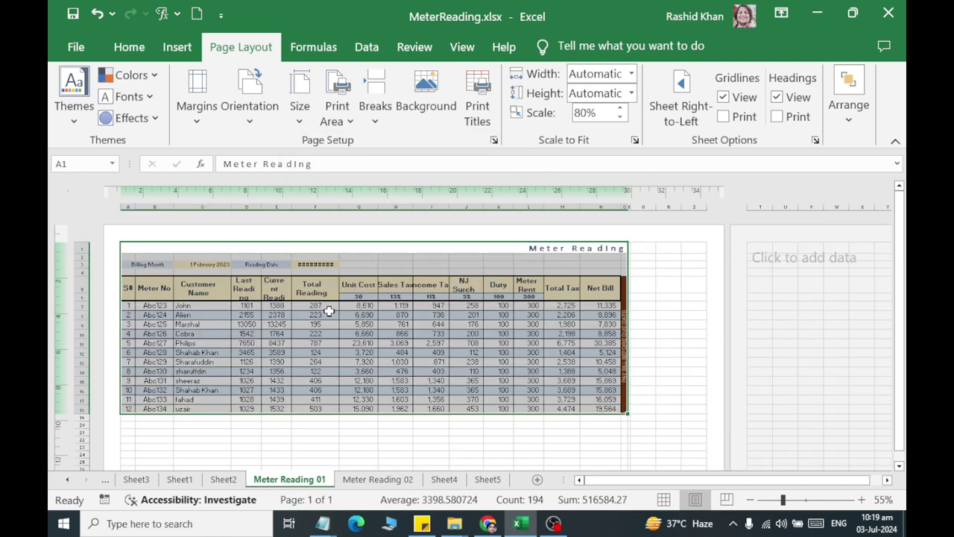
Change the paper size to Ledger, then revert it to Letter
{"action": "left_click", "coordinate": [298, 112]}
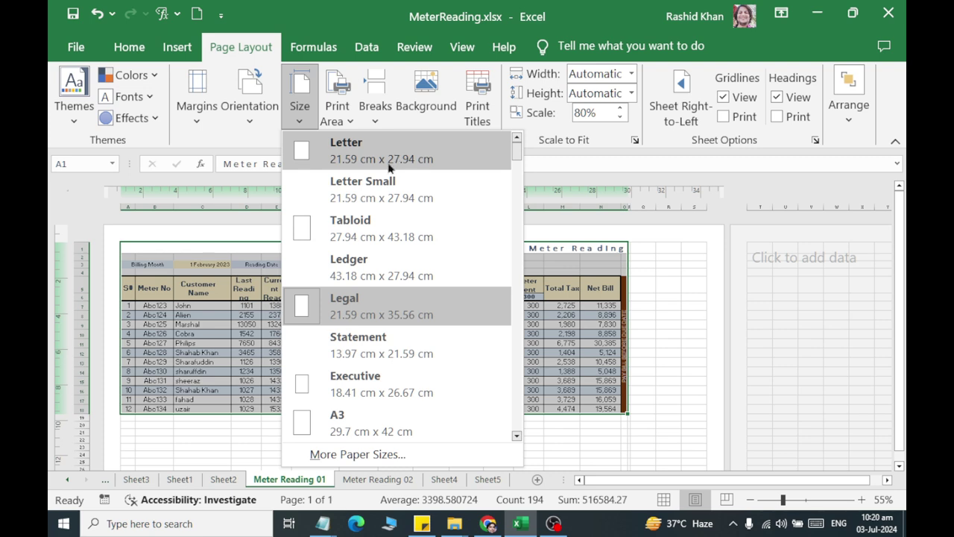
{"action": "scroll", "coordinate": [395, 298], "scroll_direction": "down", "scroll_amount": 1}
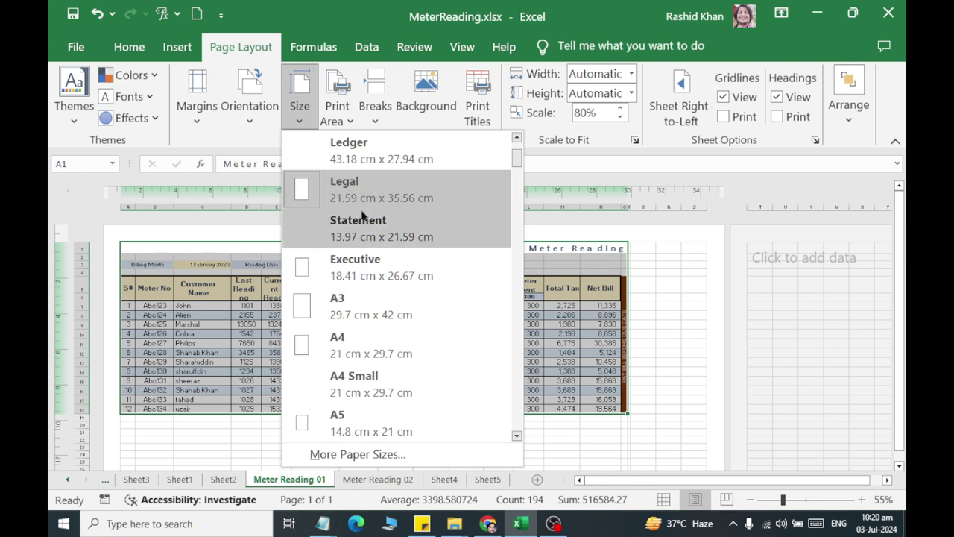
{"action": "scroll", "coordinate": [371, 292], "scroll_direction": "up", "scroll_amount": 1}
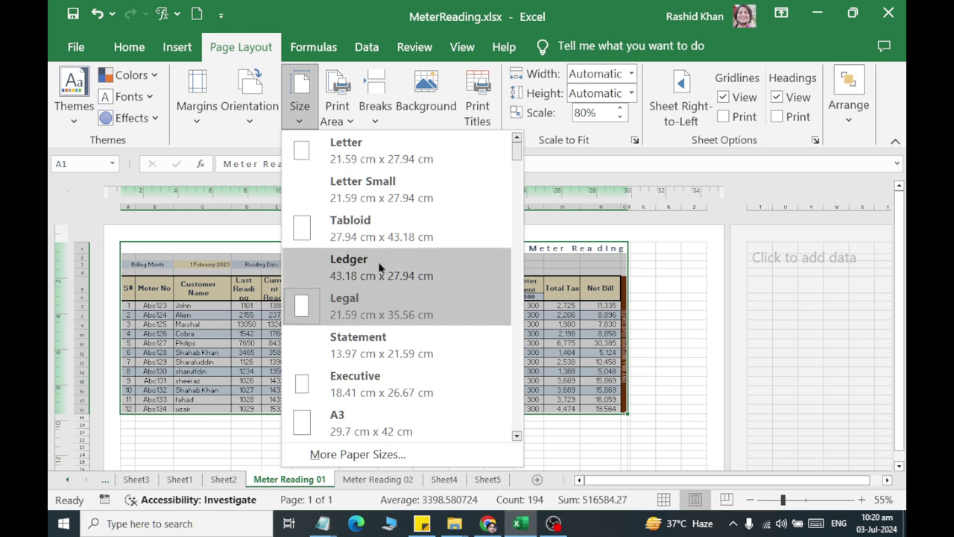
{"action": "left_click", "coordinate": [347, 269]}
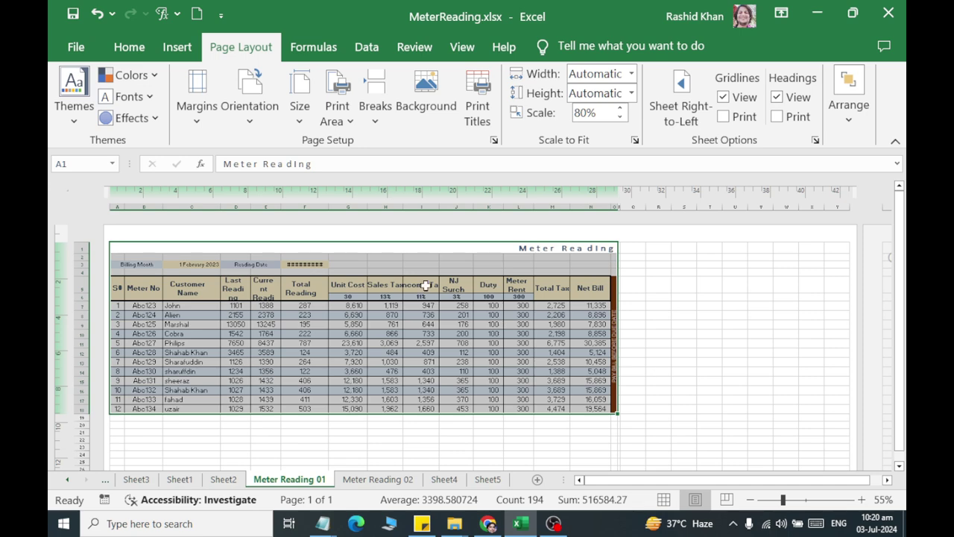
{"action": "left_click", "coordinate": [299, 109]}
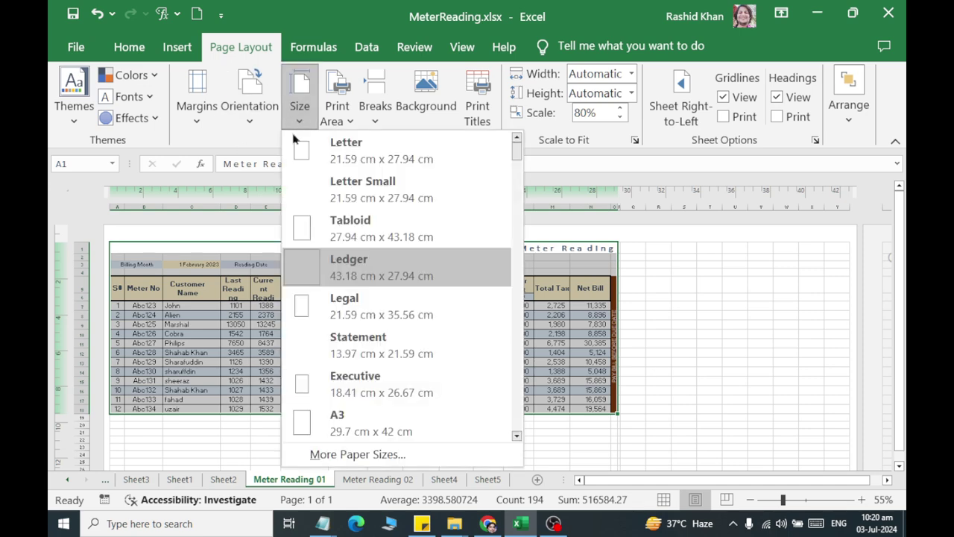
{"action": "left_click", "coordinate": [362, 154]}
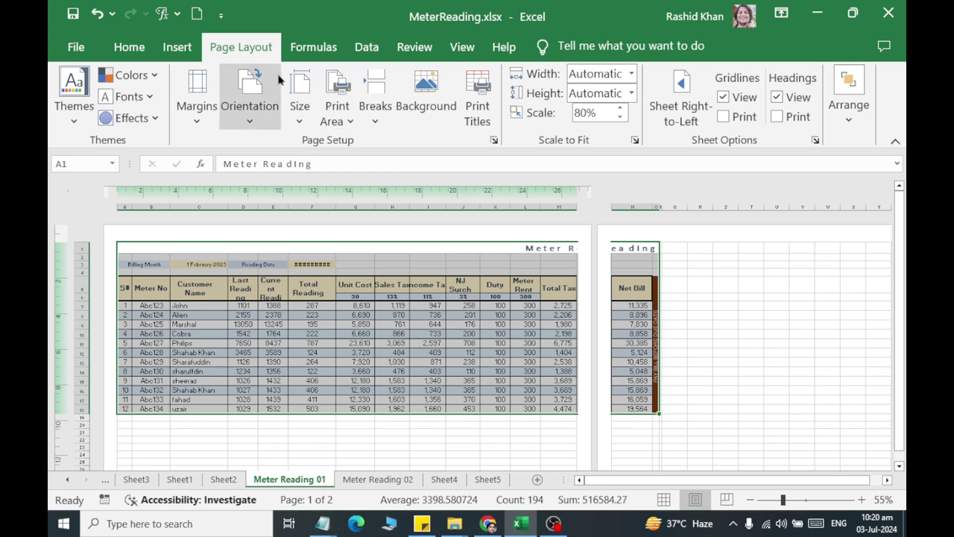
Raise the print scale from 80% to 100% in 5% steps
{"action": "left_click", "coordinate": [619, 108]}
{"action": "left_click", "coordinate": [619, 108]}
{"action": "left_click", "coordinate": [619, 108]}
{"action": "left_click", "coordinate": [619, 108]}
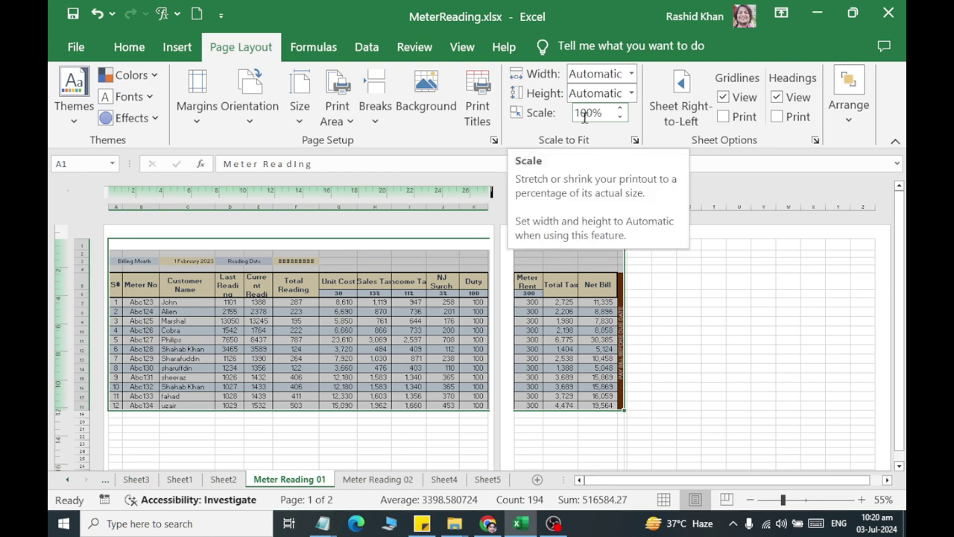
Select the billing table from row 1, then pick cells G11 and G8
{"action": "left_click", "coordinate": [383, 322]}
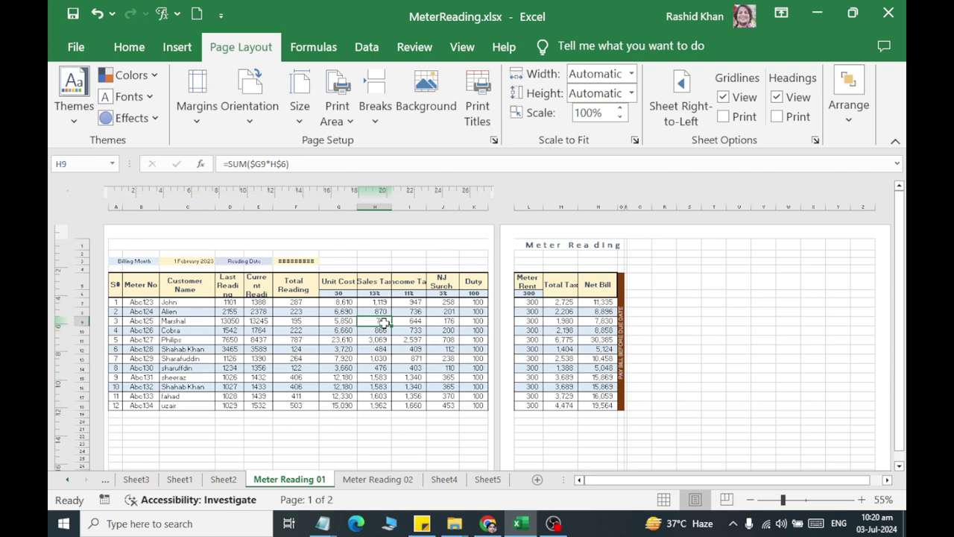
{"action": "mouse_move", "coordinate": [288, 241]}
{"action": "left_mouse_down"}
{"action": "mouse_move", "coordinate": [470, 329]}
{"action": "mouse_move", "coordinate": [572, 400]}
{"action": "left_mouse_up"}
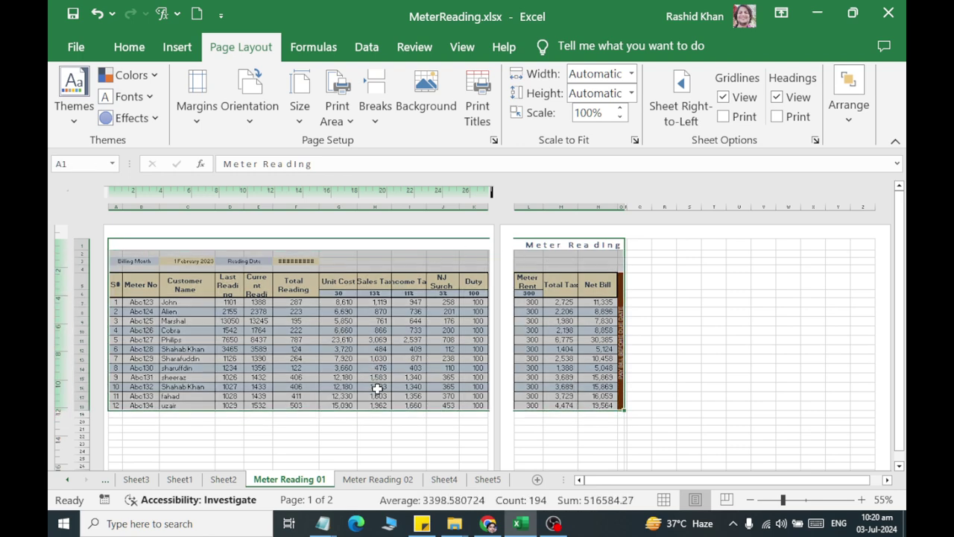
{"action": "left_click", "coordinate": [339, 341]}
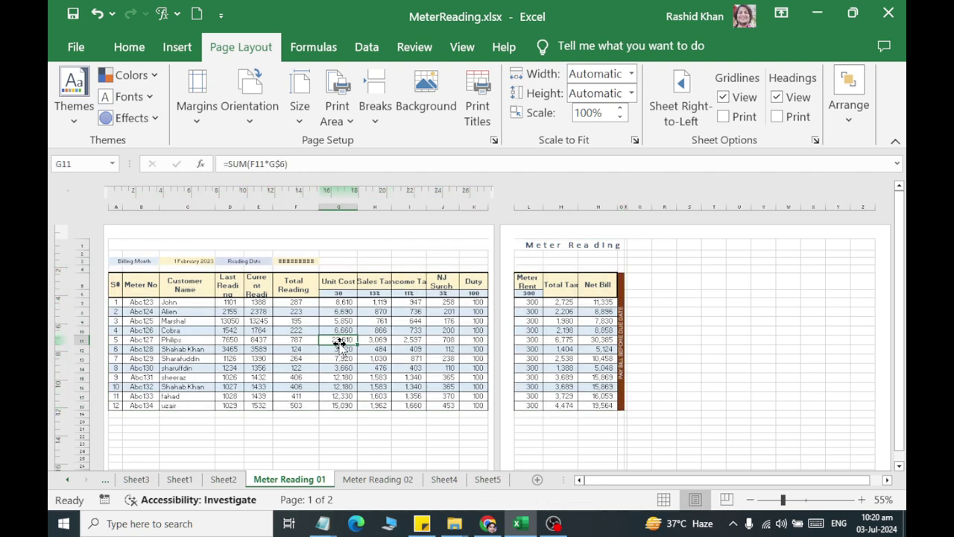
{"action": "left_click", "coordinate": [332, 312]}
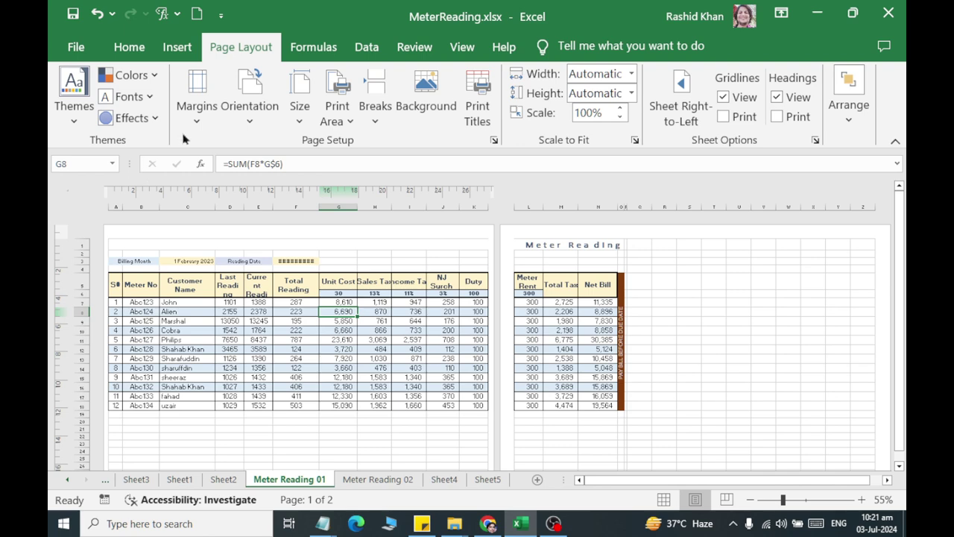
{"action": "left_click", "coordinate": [191, 119]}
{"action": "left_click", "coordinate": [217, 387]}
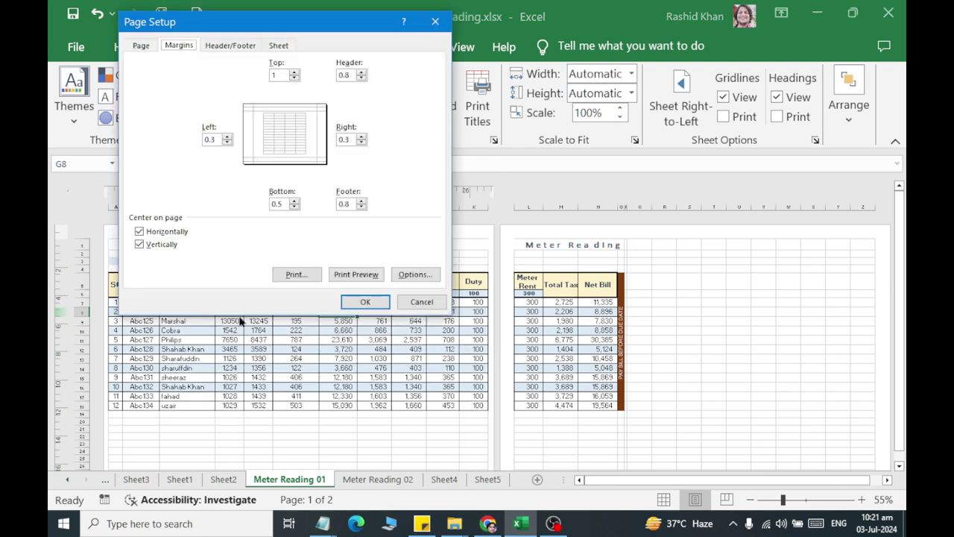
{"action": "left_click", "coordinate": [213, 139]}
{"action": "left_click_drag", "start_coordinate": [352, 139], "coordinate": [339, 140]}
{"action": "left_click_drag", "start_coordinate": [285, 203], "coordinate": [262, 205]}
{"action": "left_click", "coordinate": [277, 75]}
{"action": "left_click", "coordinate": [422, 302]}
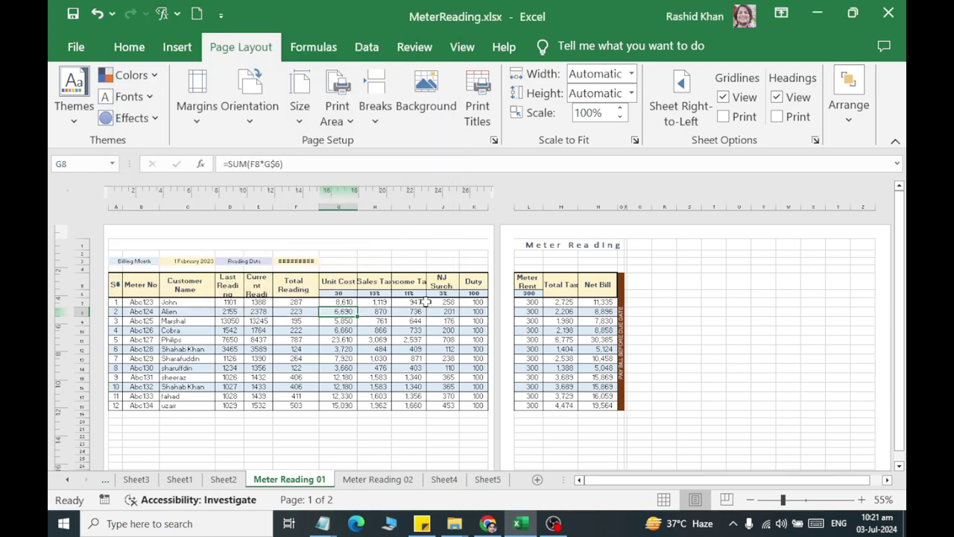
{"action": "left_click", "coordinate": [232, 117]}
{"action": "left_click", "coordinate": [246, 151]}
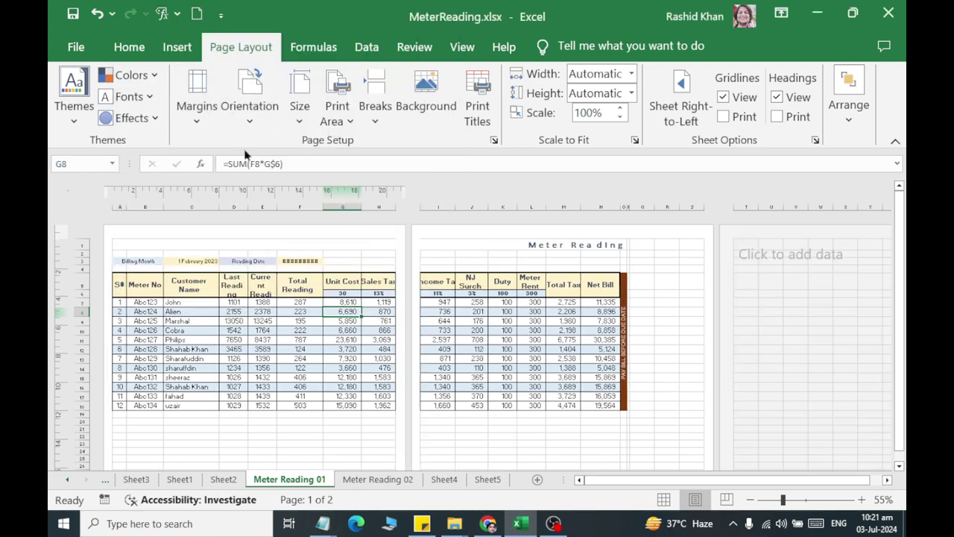
{"action": "left_click", "coordinate": [250, 108]}
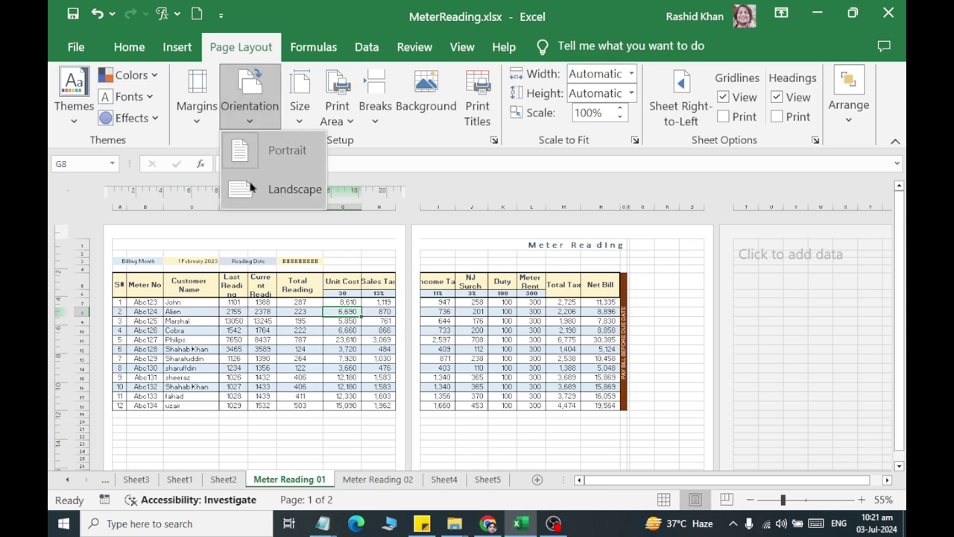
{"action": "left_click", "coordinate": [252, 188]}
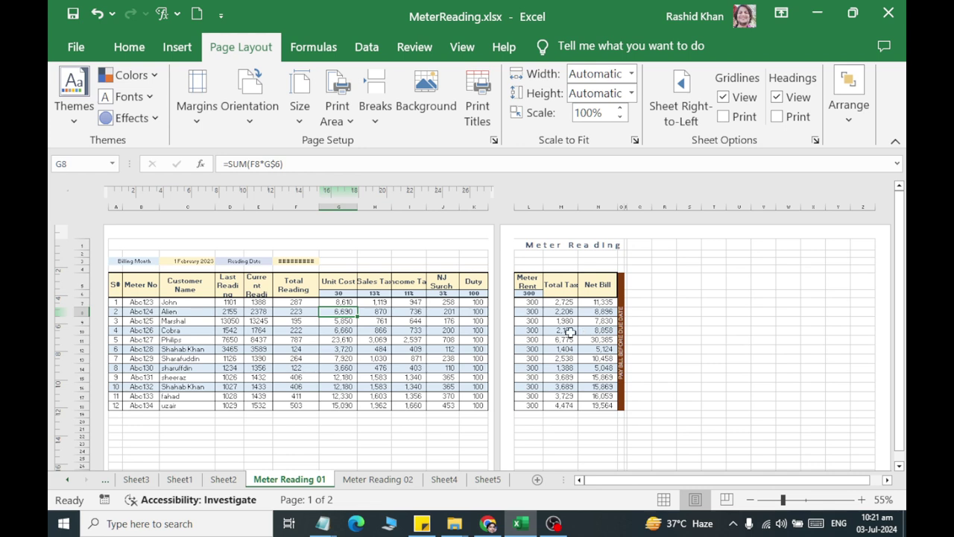
Resize the Total Reading, Current Reading and Income Tax columns, and wrap the Income Tax heading
{"action": "mouse_move", "coordinate": [316, 207]}
{"action": "left_mouse_down"}
{"action": "mouse_move", "coordinate": [306, 207]}
{"action": "mouse_move", "coordinate": [316, 204]}
{"action": "left_mouse_up"}
{"action": "left_click", "coordinate": [311, 208]}
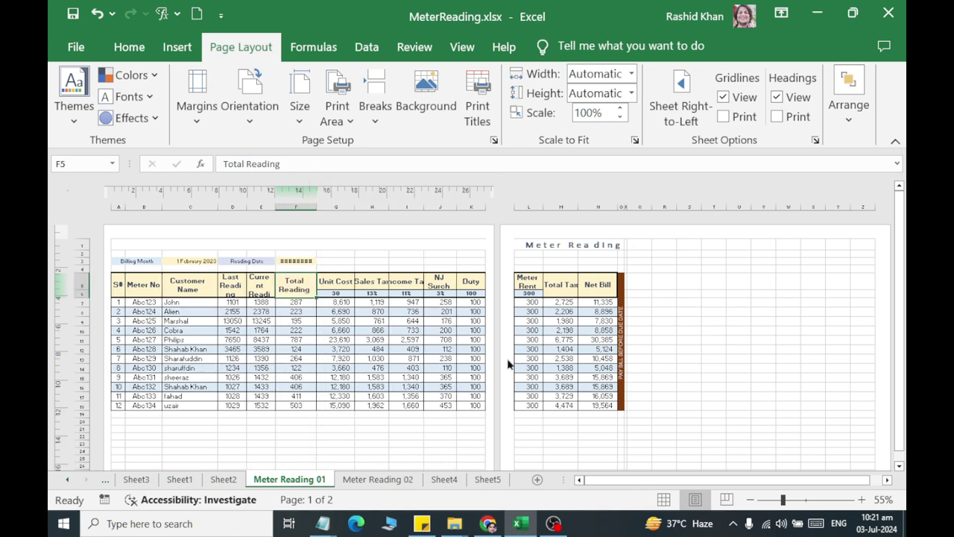
{"action": "left_click_drag", "start_coordinate": [247, 203], "coordinate": [303, 205]}
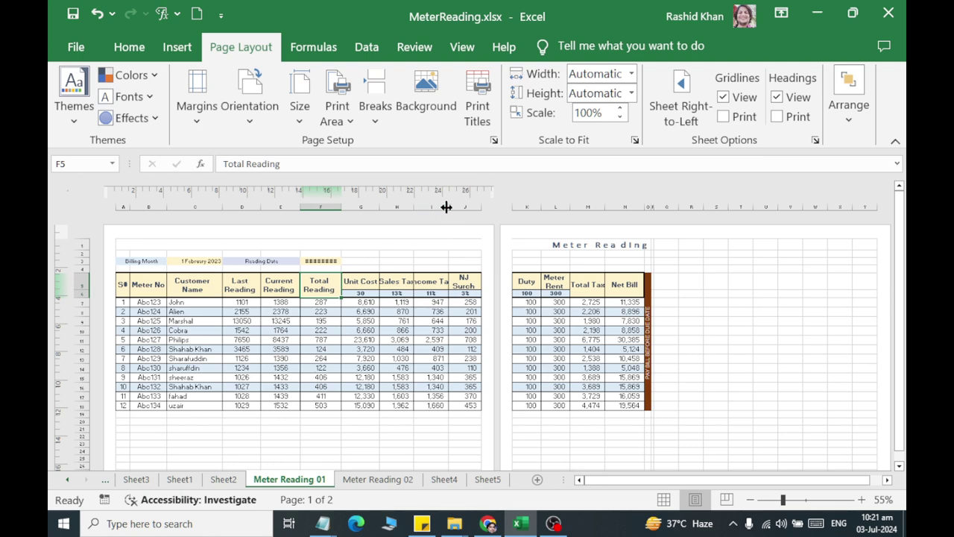
{"action": "left_click_drag", "start_coordinate": [448, 207], "coordinate": [443, 207]}
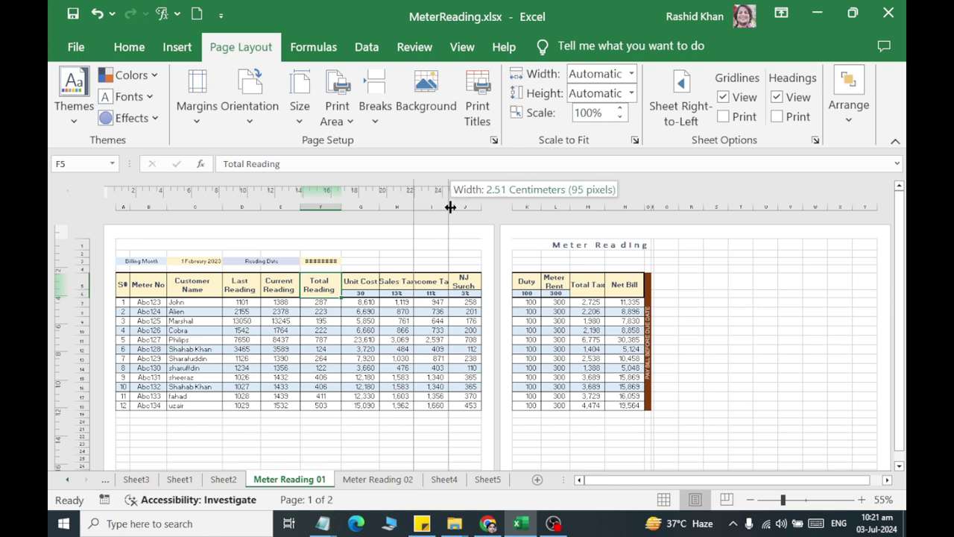
{"action": "left_click", "coordinate": [430, 281]}
{"action": "left_click", "coordinate": [129, 46]}
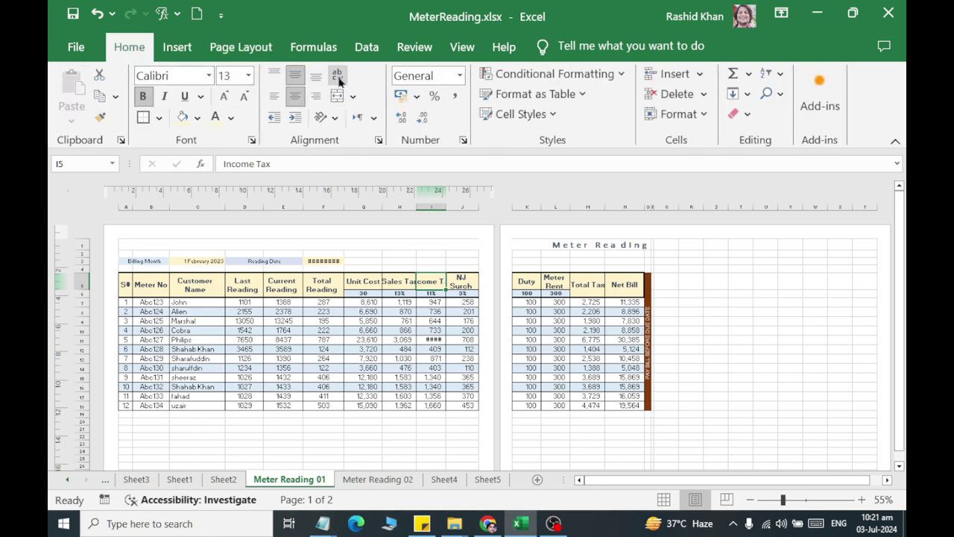
{"action": "left_click", "coordinate": [337, 74]}
Narrow the Duty, Meter Rent, Net Bill, Total Reading and Current Reading columns
{"action": "left_click", "coordinate": [863, 500]}
{"action": "left_click", "coordinate": [863, 500]}
{"action": "left_click", "coordinate": [863, 499]}
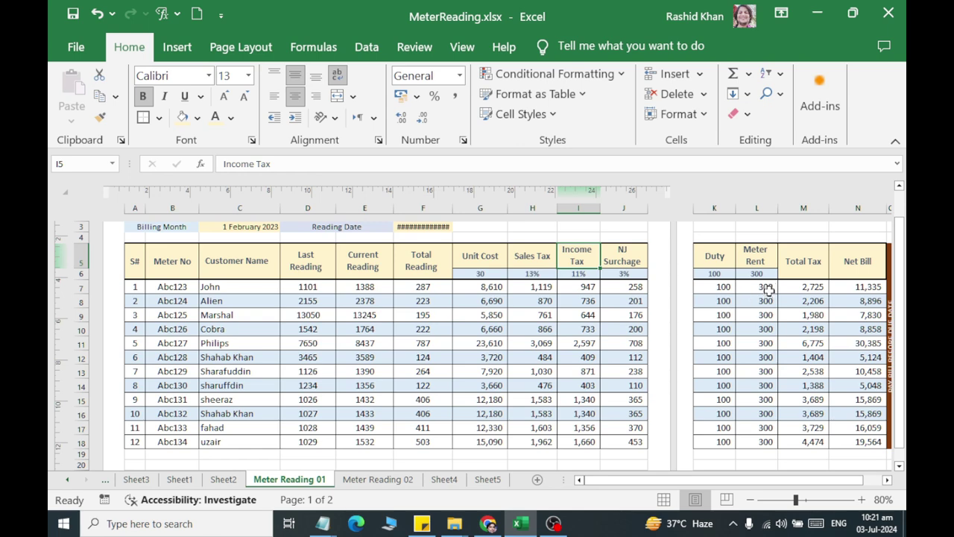
{"action": "left_click_drag", "start_coordinate": [729, 207], "coordinate": [727, 207]}
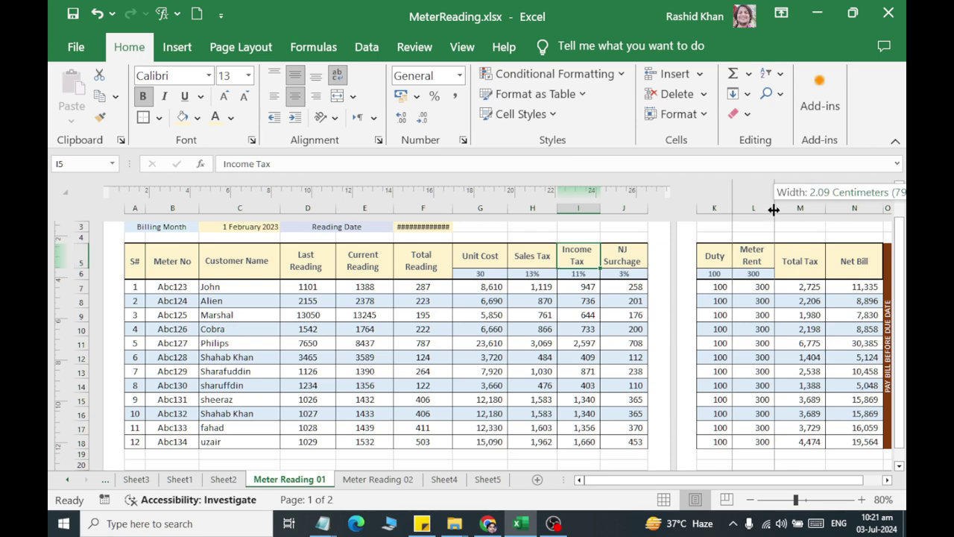
{"action": "left_click_drag", "start_coordinate": [773, 208], "coordinate": [792, 208]}
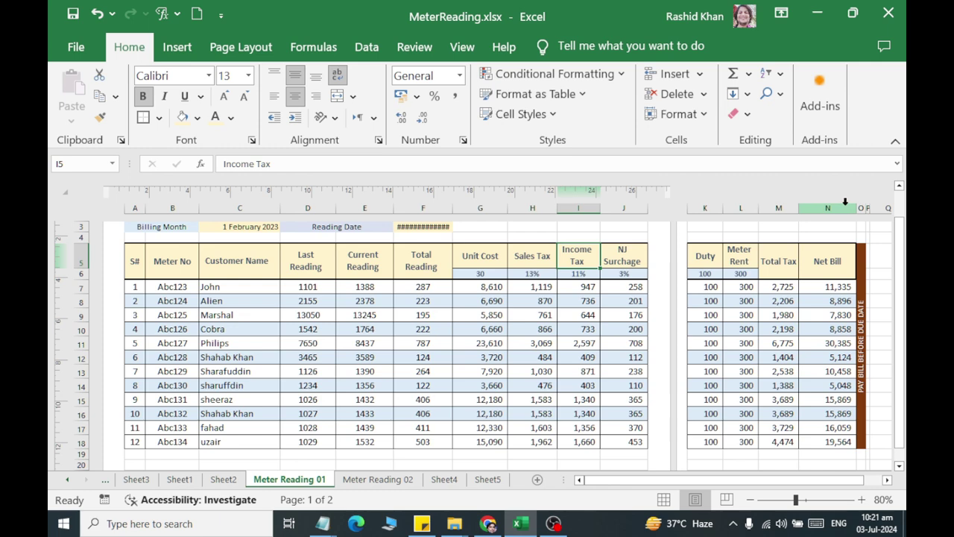
{"action": "left_click_drag", "start_coordinate": [858, 208], "coordinate": [837, 208]}
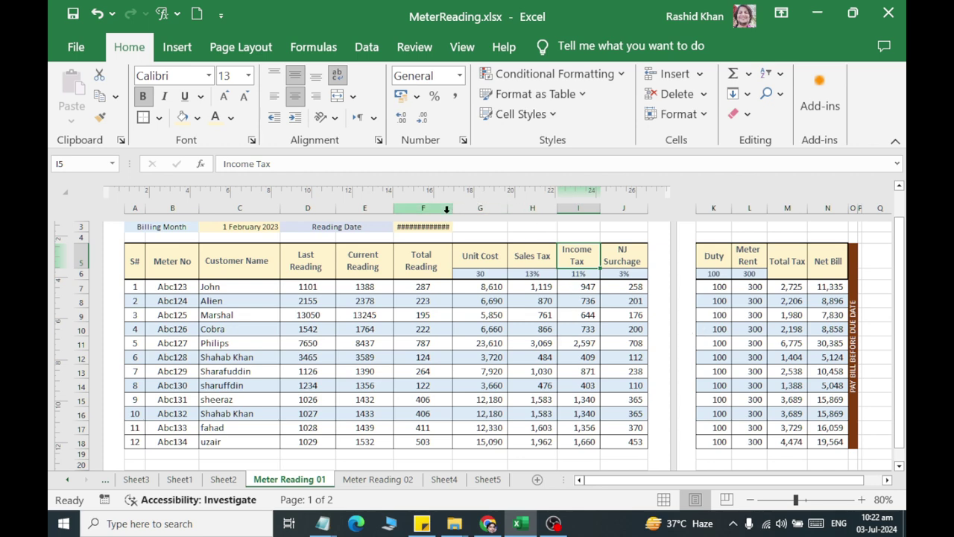
{"action": "left_click_drag", "start_coordinate": [447, 210], "coordinate": [441, 208]}
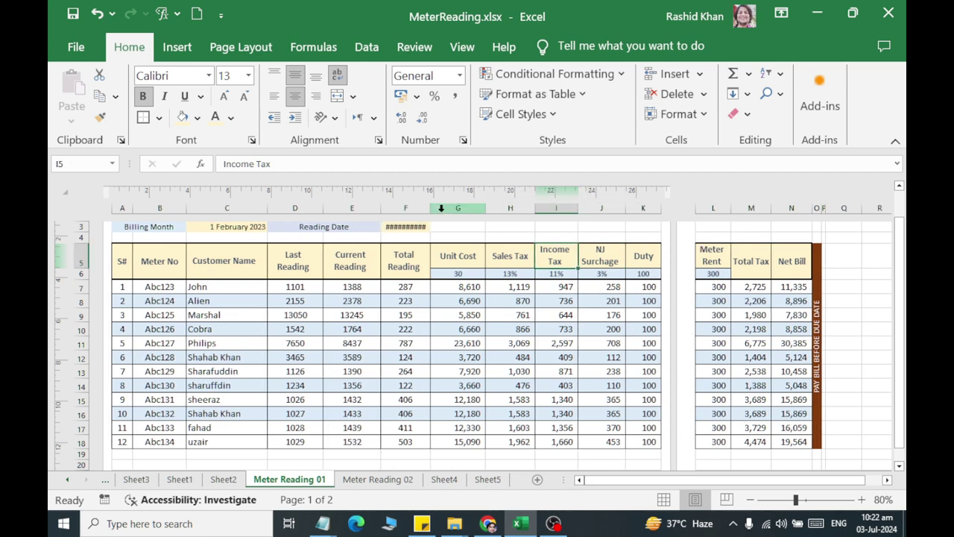
{"action": "left_click_drag", "start_coordinate": [380, 209], "coordinate": [370, 212]}
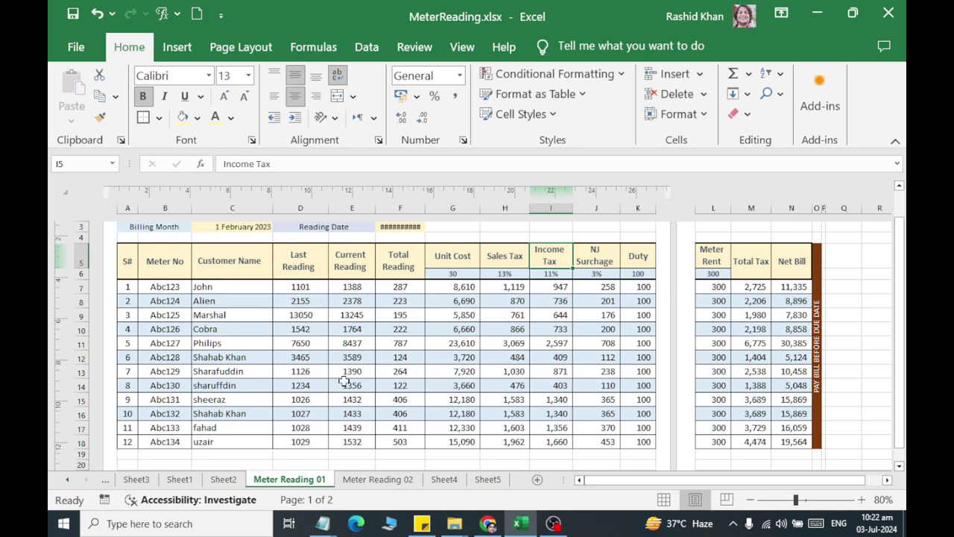
Lower the print scale to 80% so the whole table fits one page
{"action": "left_click", "coordinate": [271, 48]}
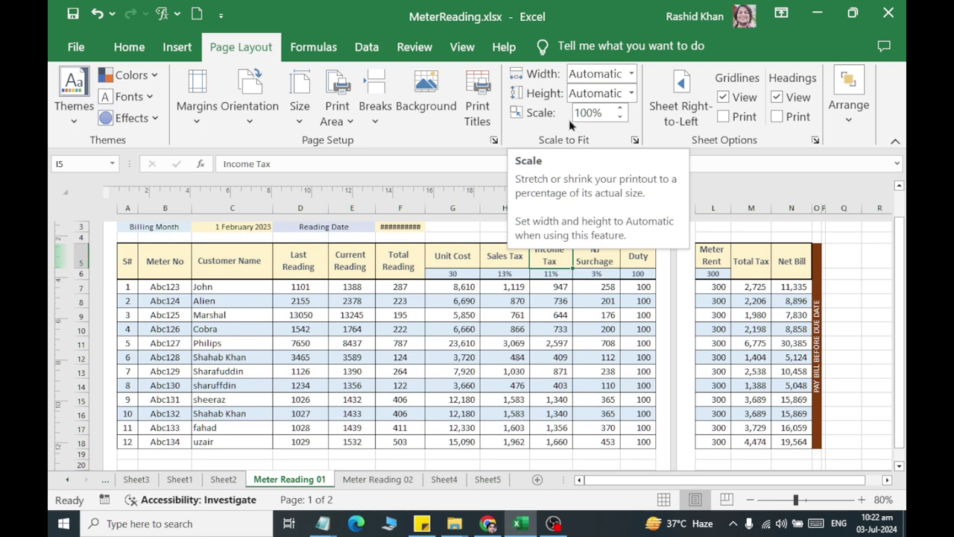
{"action": "left_click", "coordinate": [620, 118]}
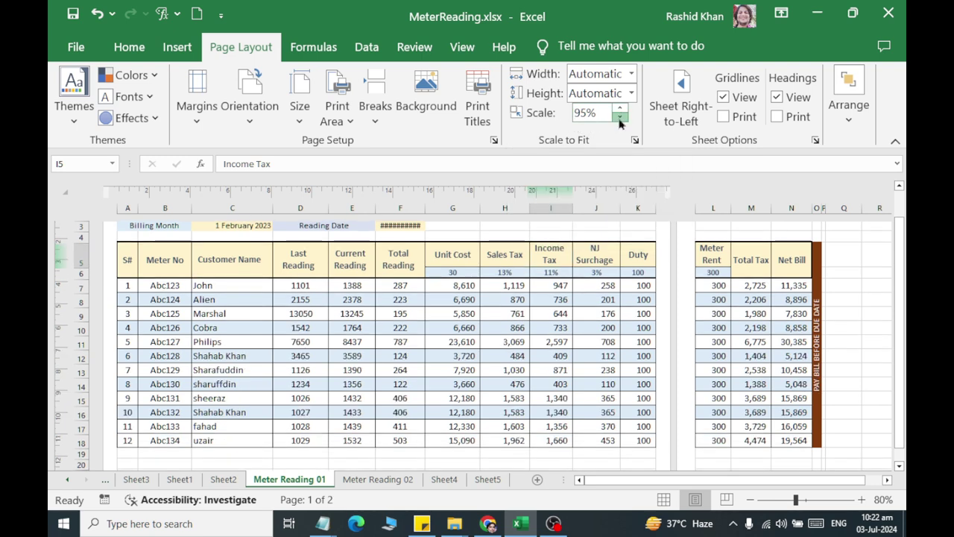
{"action": "left_click", "coordinate": [620, 118]}
{"action": "left_click", "coordinate": [620, 118]}
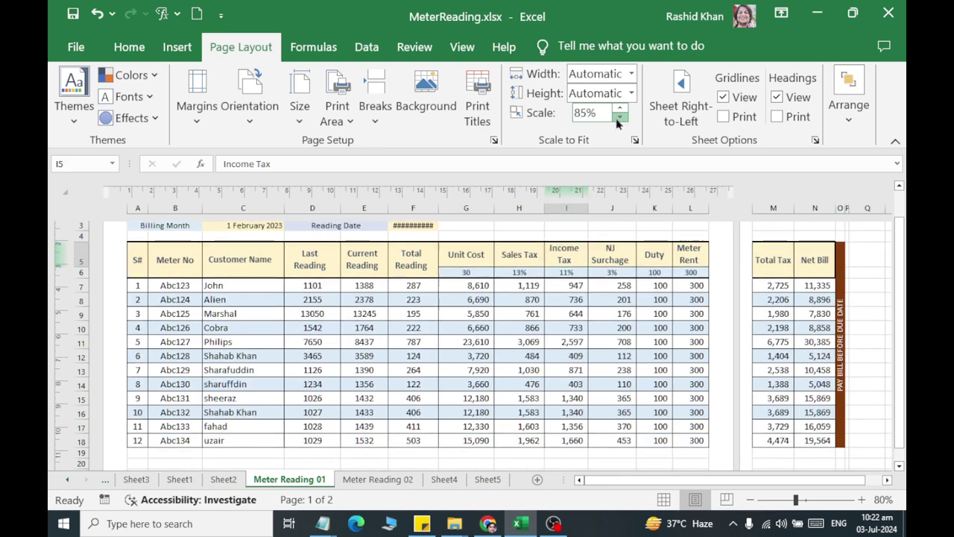
{"action": "left_click", "coordinate": [619, 117]}
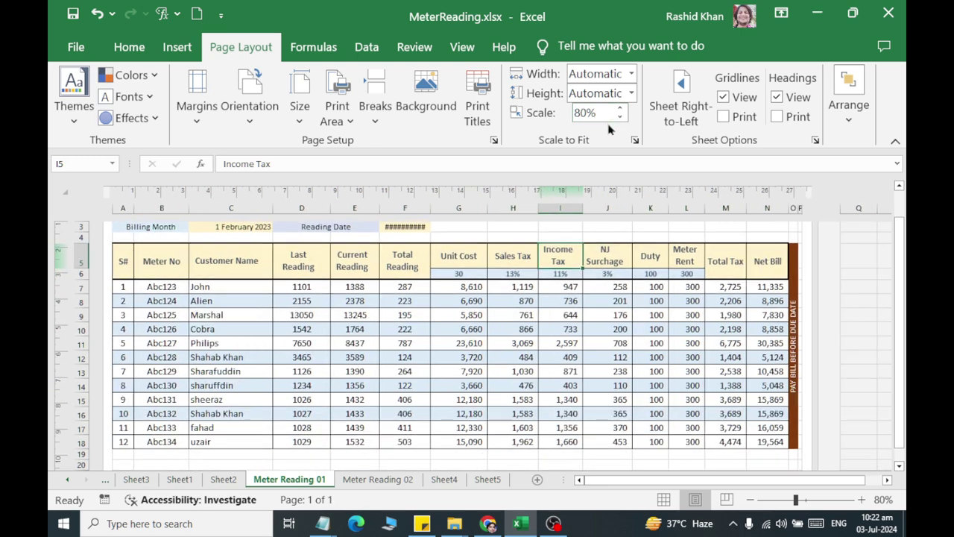
{"action": "scroll", "coordinate": [440, 375], "scroll_direction": "up", "scroll_amount": 2}
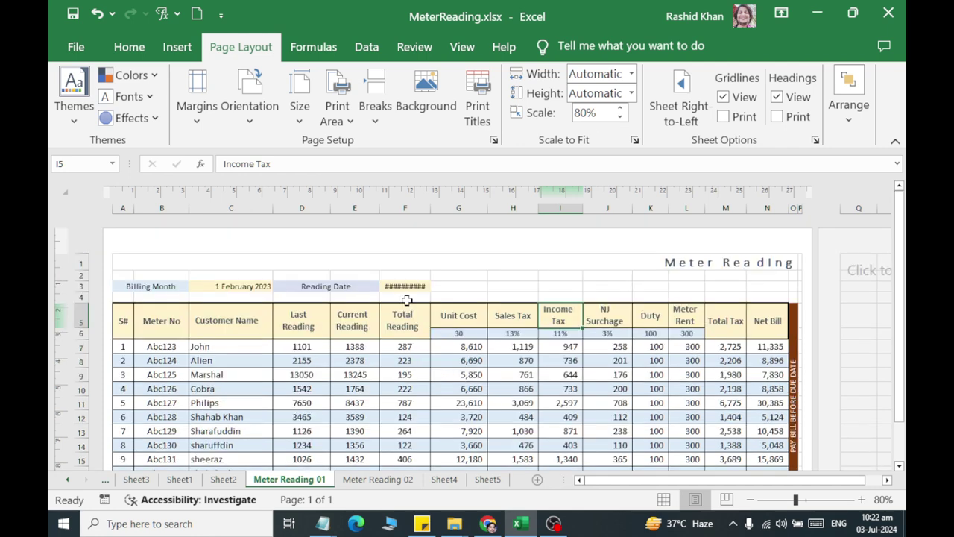
Merge and center F3:G3 so the reading date shows 10 February 2023
{"action": "left_click_drag", "start_coordinate": [405, 286], "coordinate": [436, 281]}
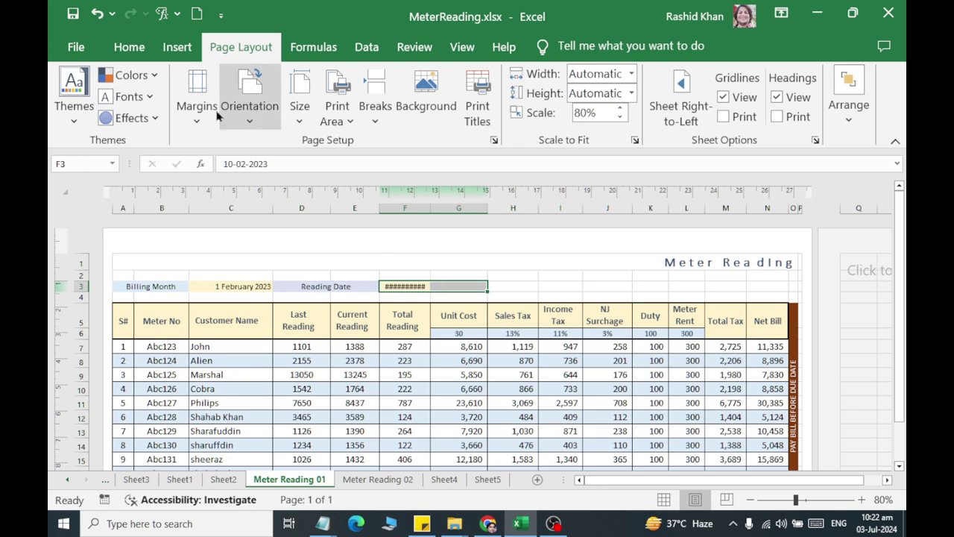
{"action": "left_click", "coordinate": [129, 47]}
{"action": "left_click", "coordinate": [337, 96]}
{"action": "left_click", "coordinate": [307, 375]}
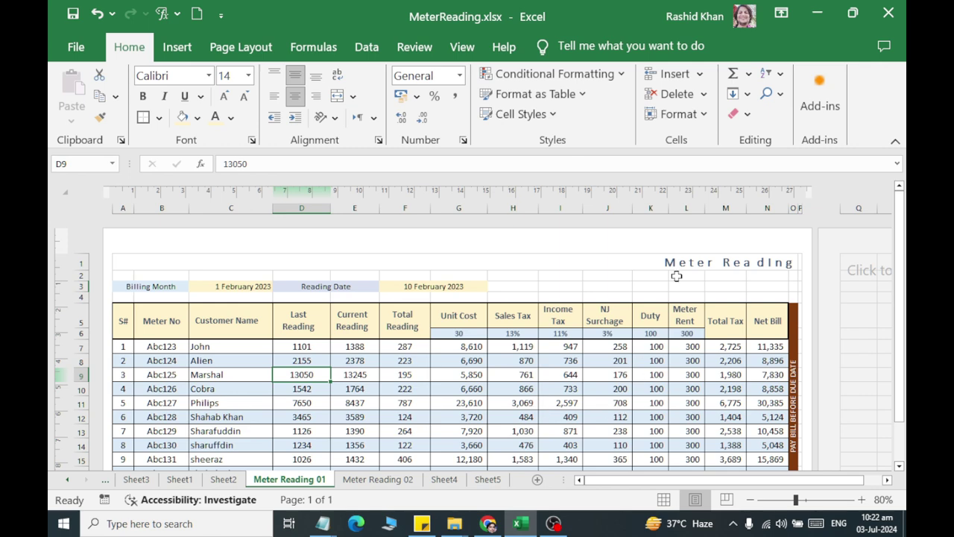
{"action": "left_click", "coordinate": [266, 50]}
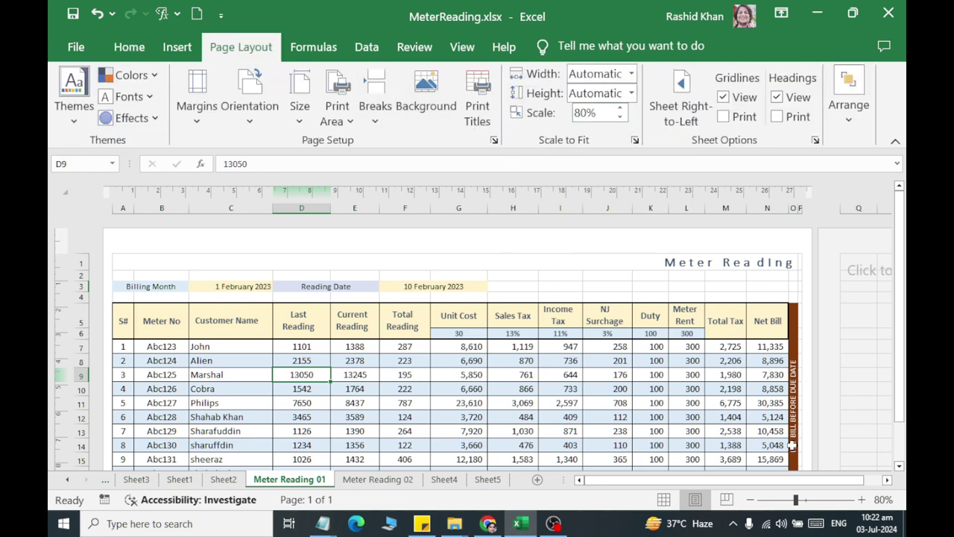
Return to Normal view at 80% zoom and select the billing table A1:O18
{"action": "left_click", "coordinate": [663, 500]}
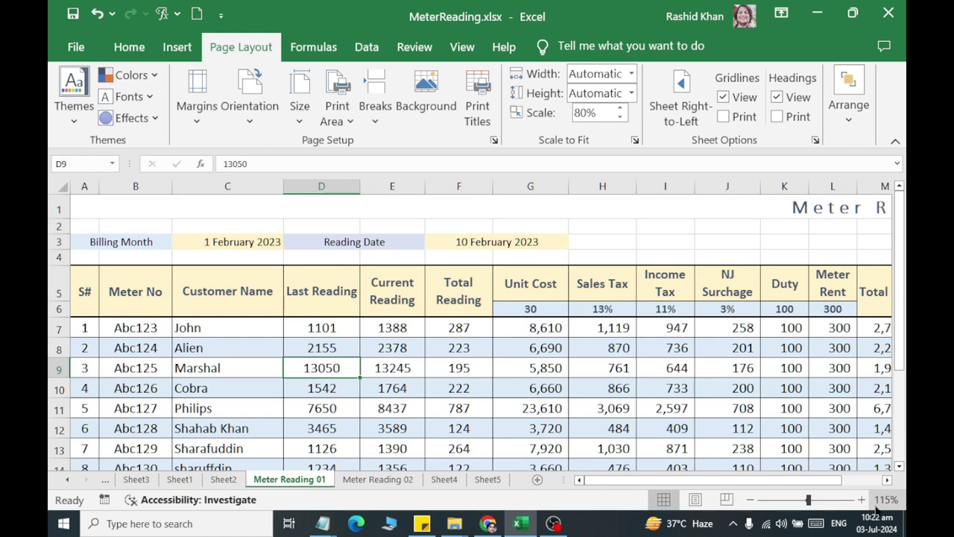
{"action": "left_click", "coordinate": [750, 499]}
{"action": "left_click", "coordinate": [750, 499]}
{"action": "left_click", "coordinate": [750, 499]}
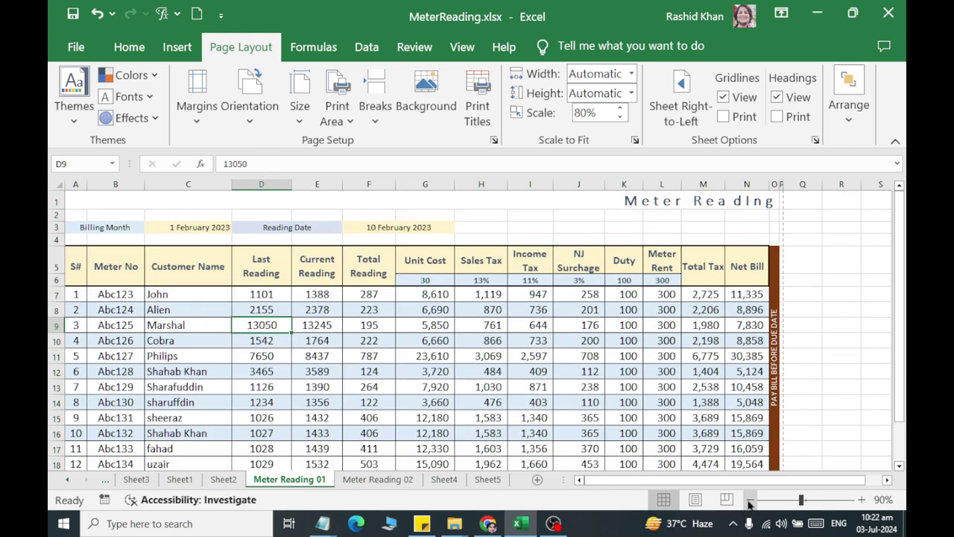
{"action": "left_click", "coordinate": [750, 499]}
{"action": "left_click", "coordinate": [288, 340]}
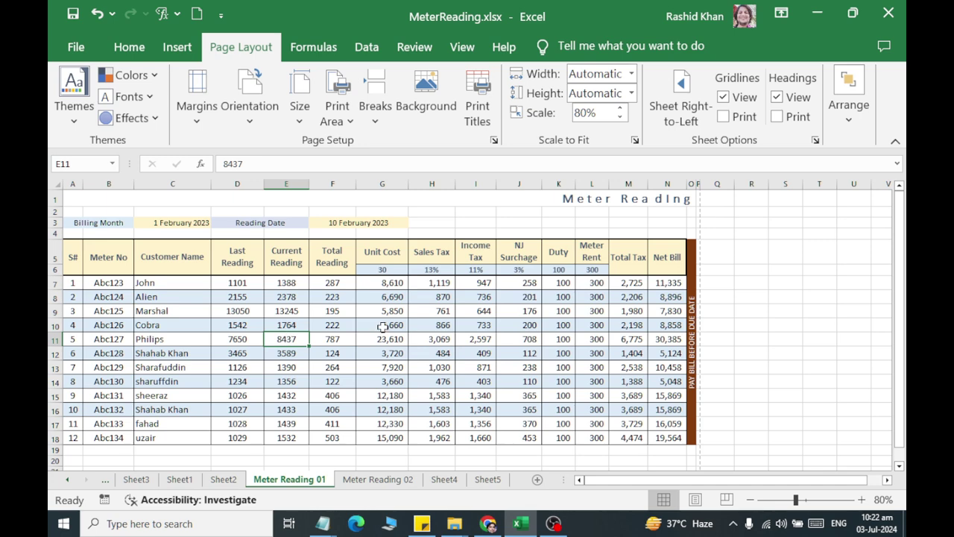
{"action": "left_click", "coordinate": [90, 199]}
{"action": "left_click_drag", "start_coordinate": [90, 200], "coordinate": [603, 422]}
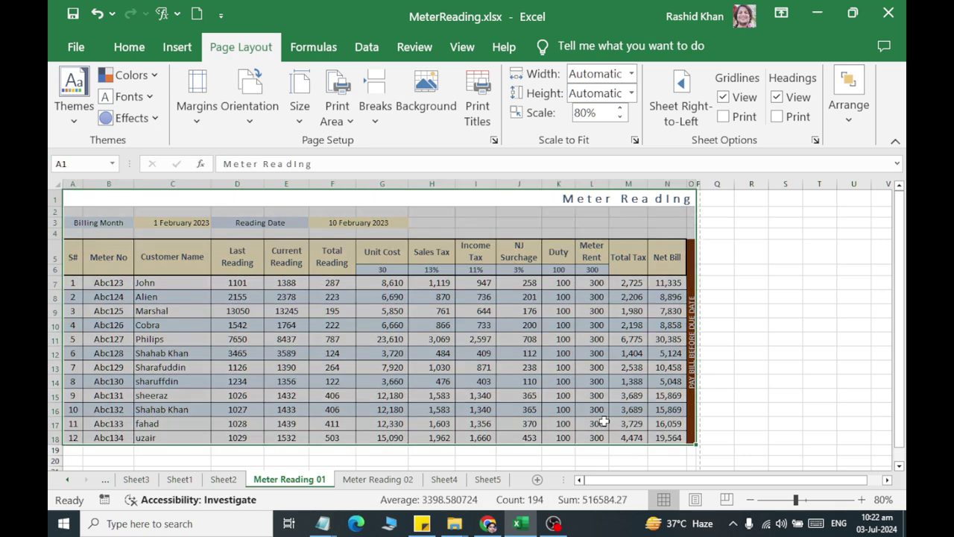